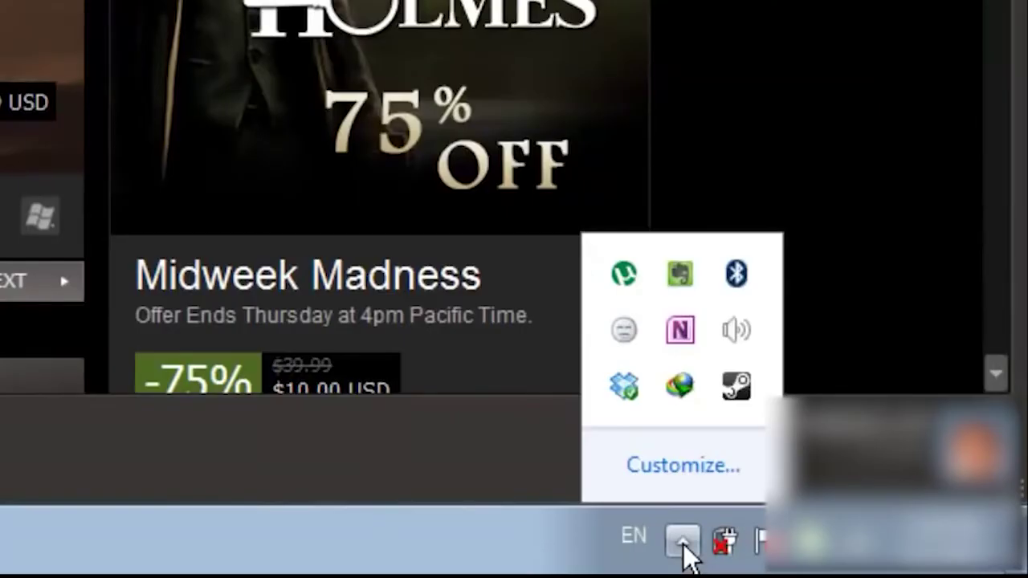
Step: Exit Steam from its system tray icon and relaunch it
right_click(730, 383)
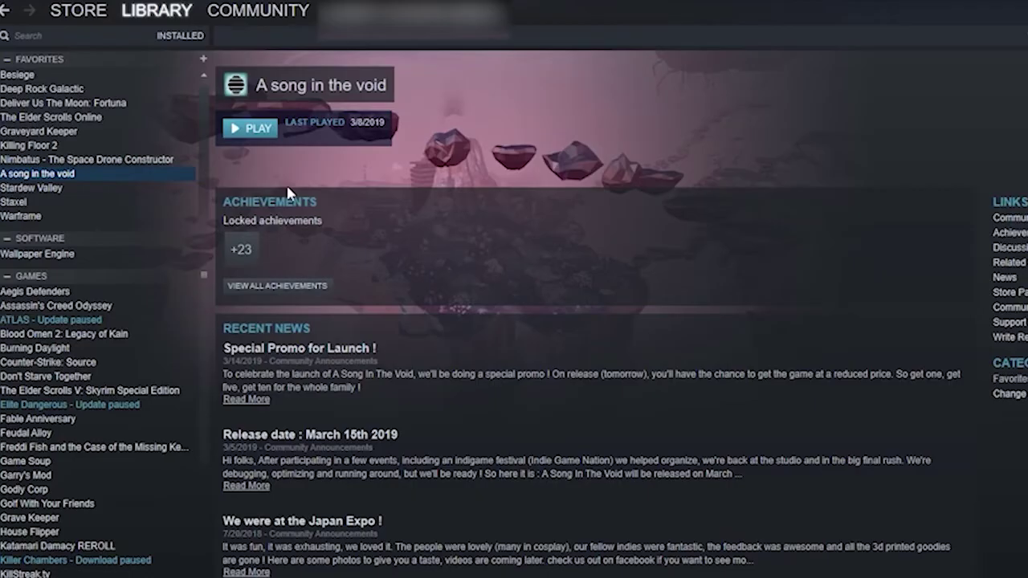
Step: Verify integrity of A song in the void's game files from its Properties' Local Files section
right_click(173, 172)
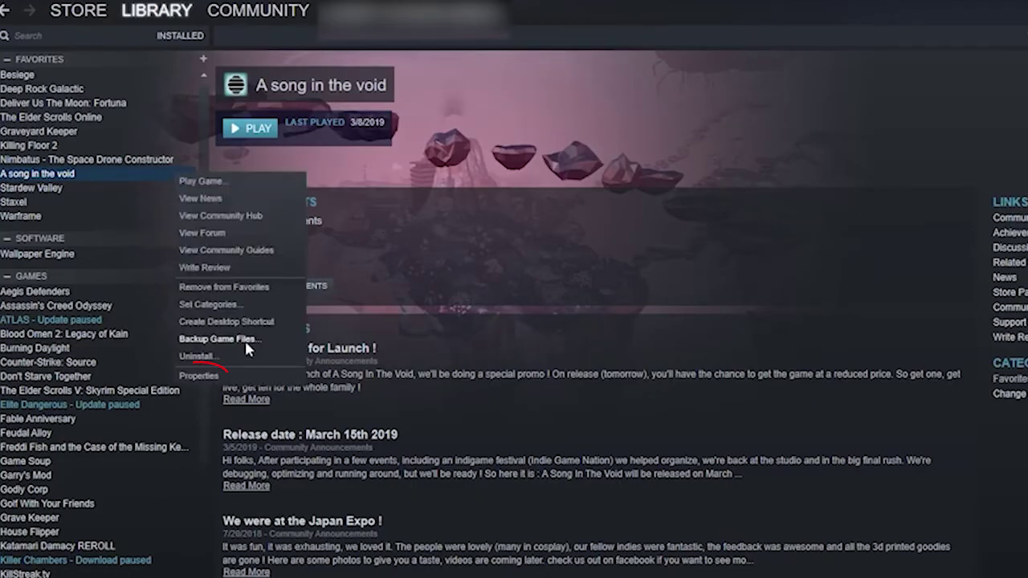
left_click(230, 372)
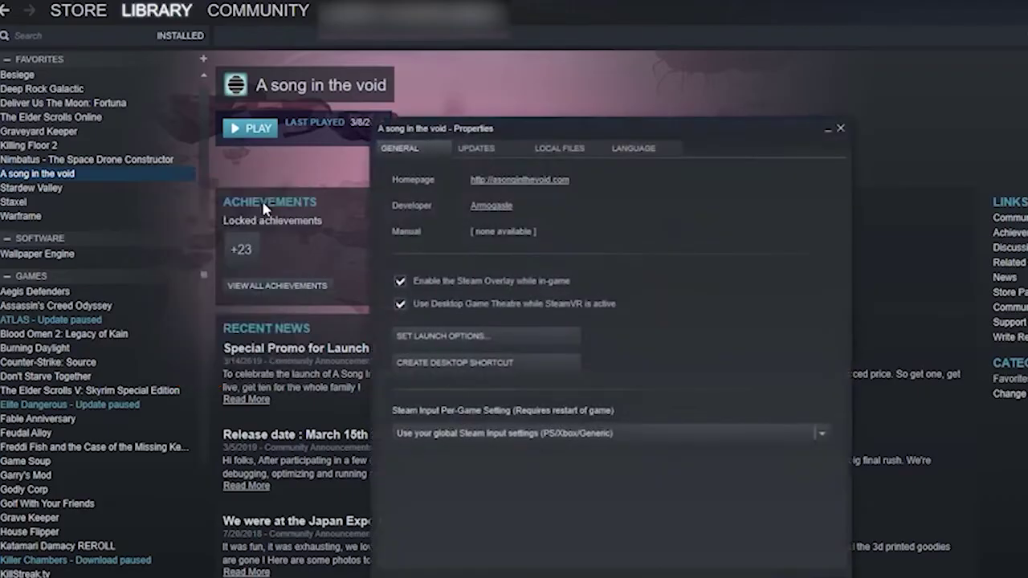
left_click(566, 151)
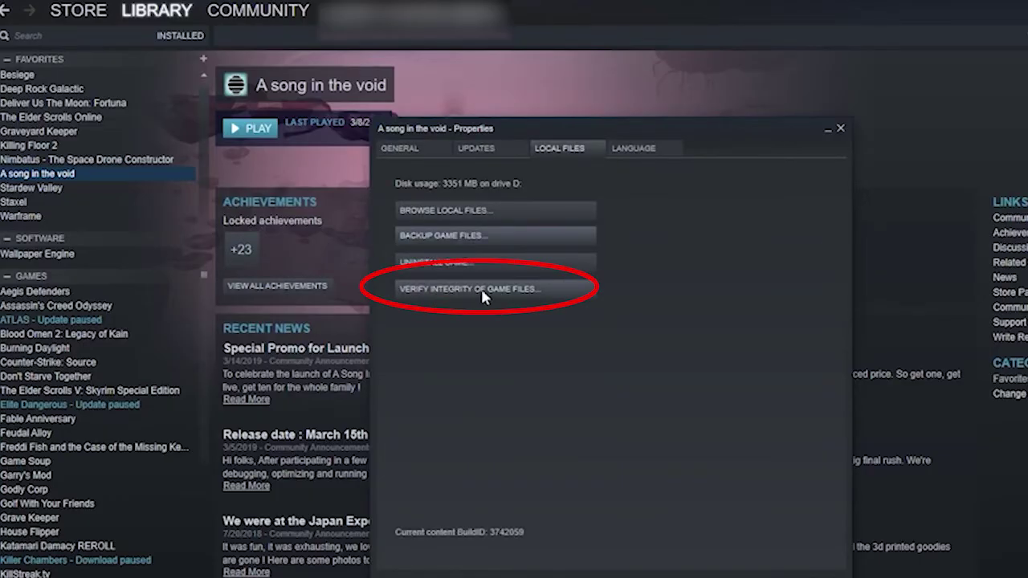
left_click(532, 287)
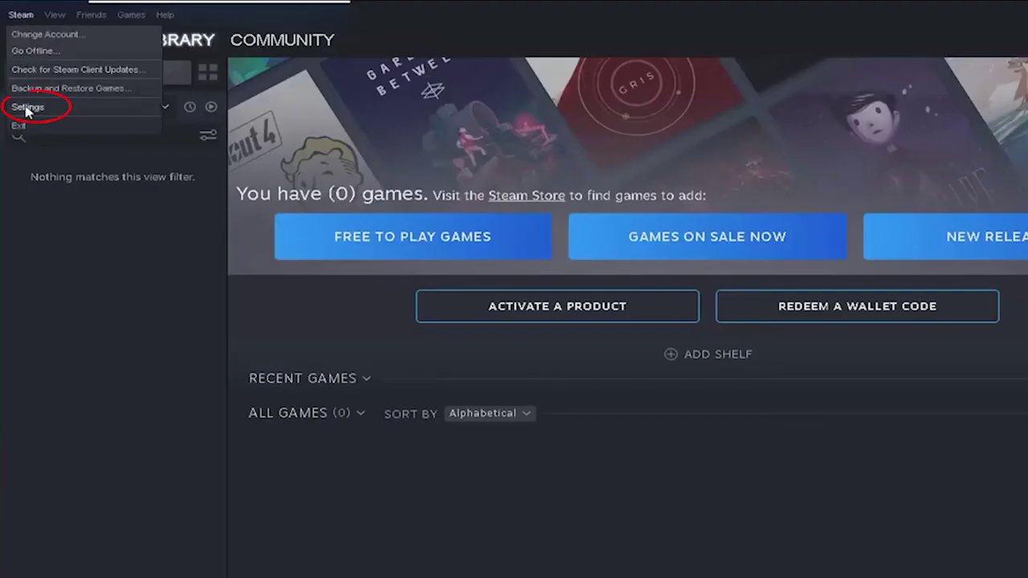
Step: In Steam Settings' Downloads page, expand the Download Region list, currently Vietnam, and browse it
left_click(27, 109)
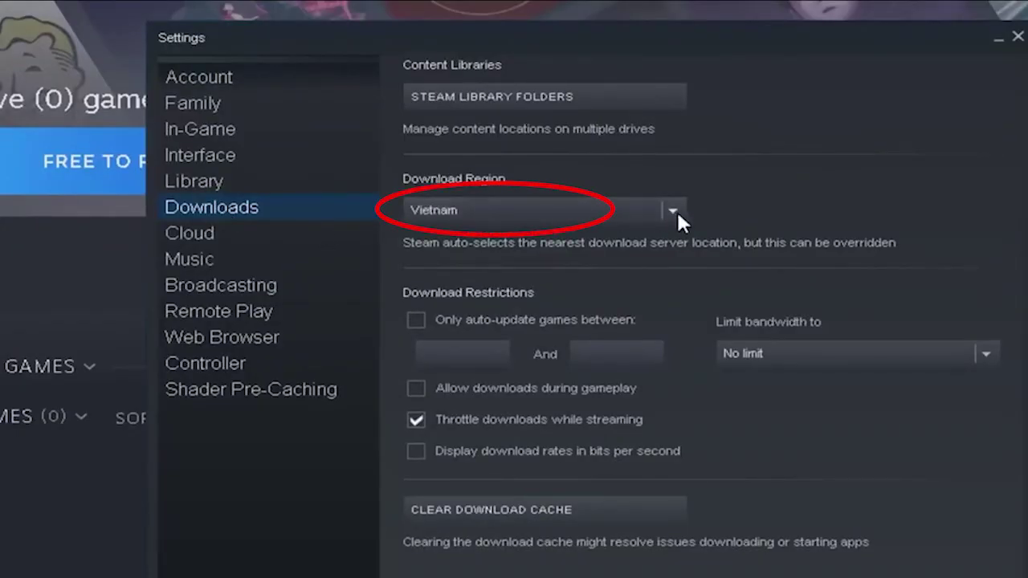
left_click(676, 209)
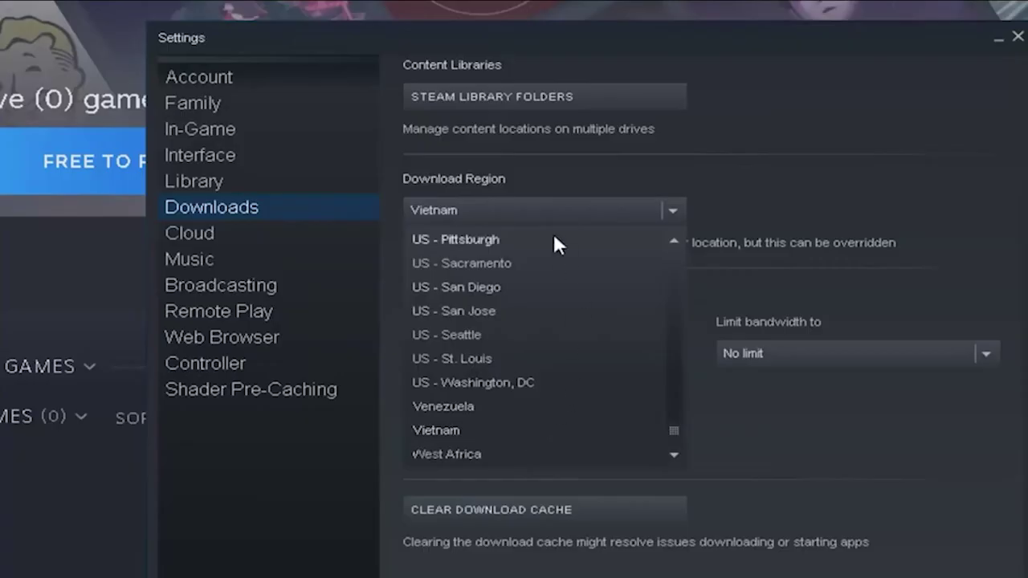
scroll(493, 388, "up", 1)
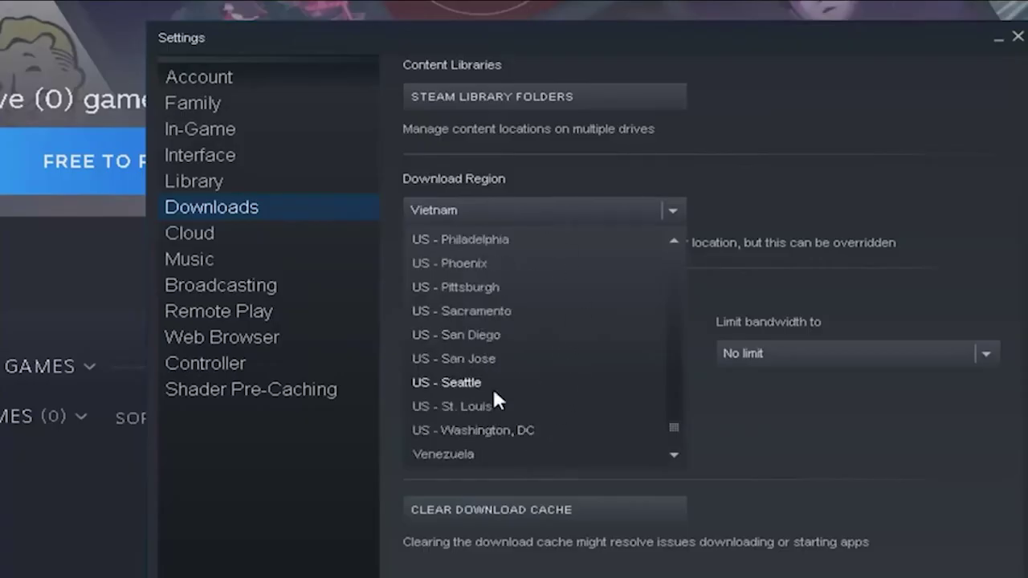
scroll(493, 388, "up", 3)
scroll(493, 389, "up", 15)
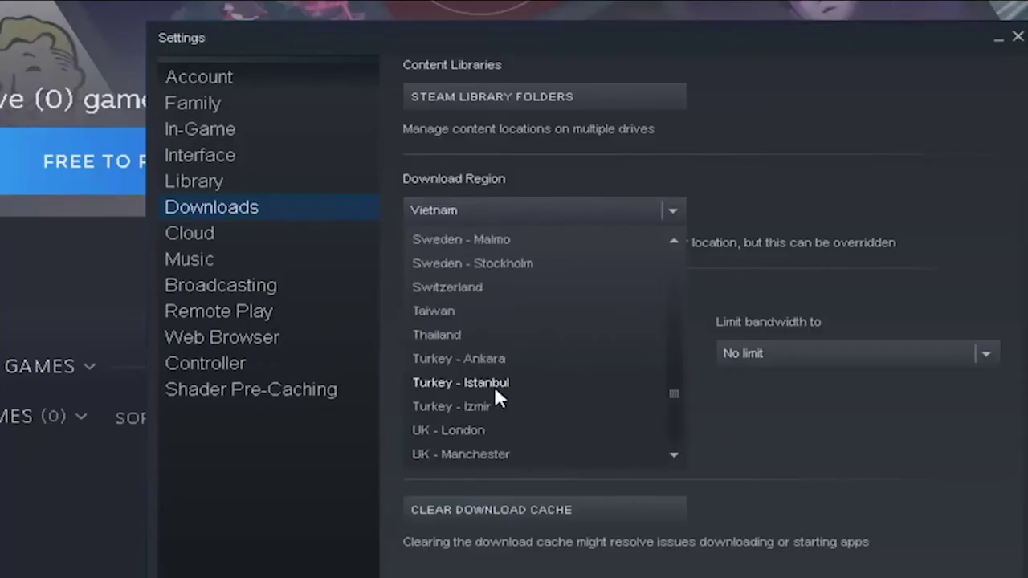